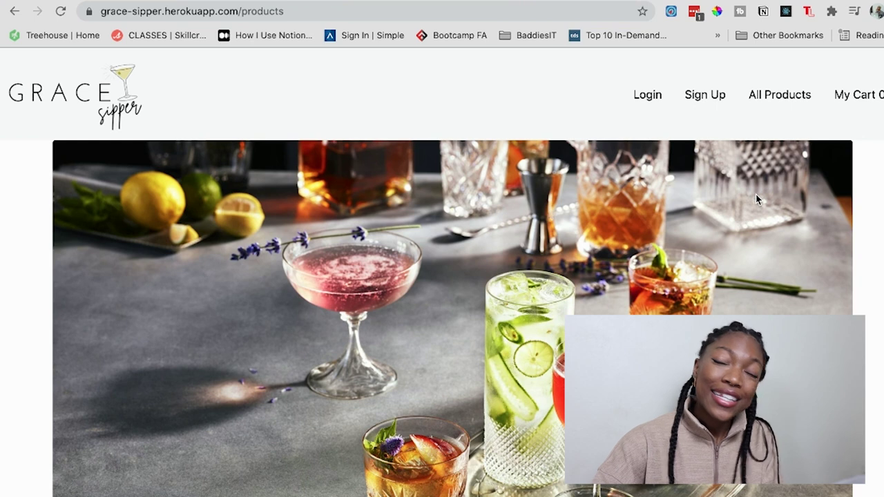
scroll(756, 193, down, 1)
scroll(756, 193, up, 1)
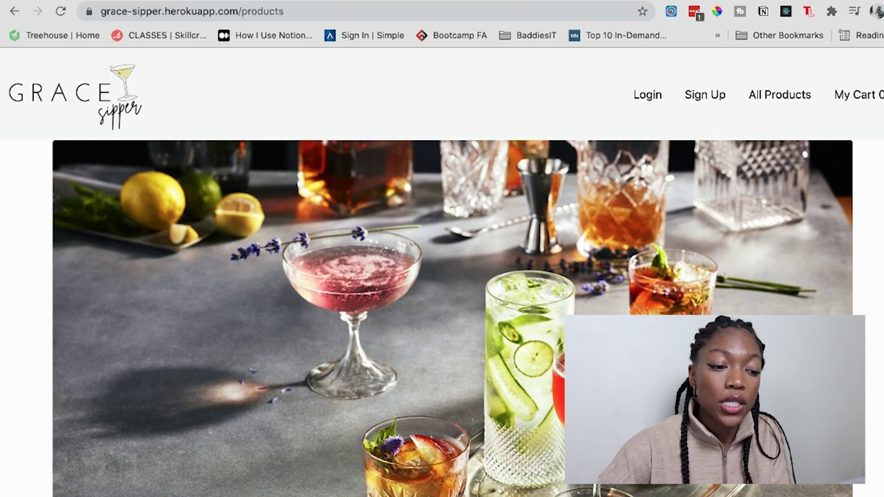
scroll(756, 195, down, 5)
scroll(453, 272, down, 6)
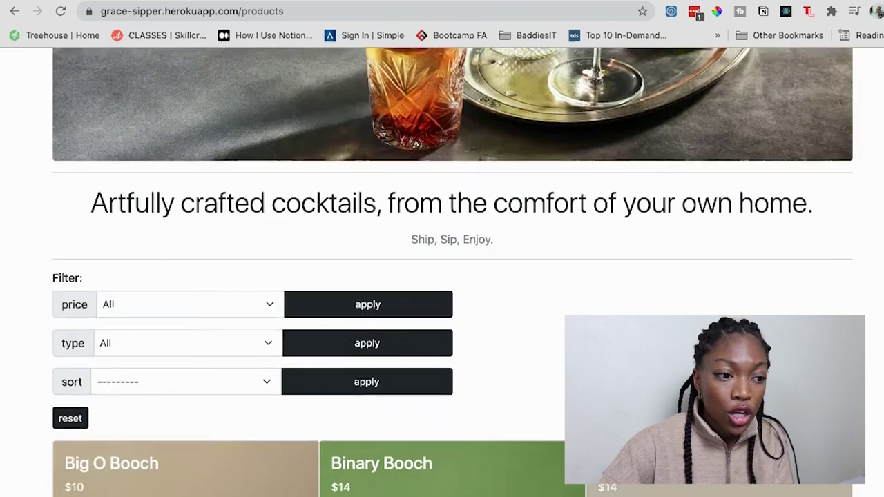
scroll(453, 272, down, 4)
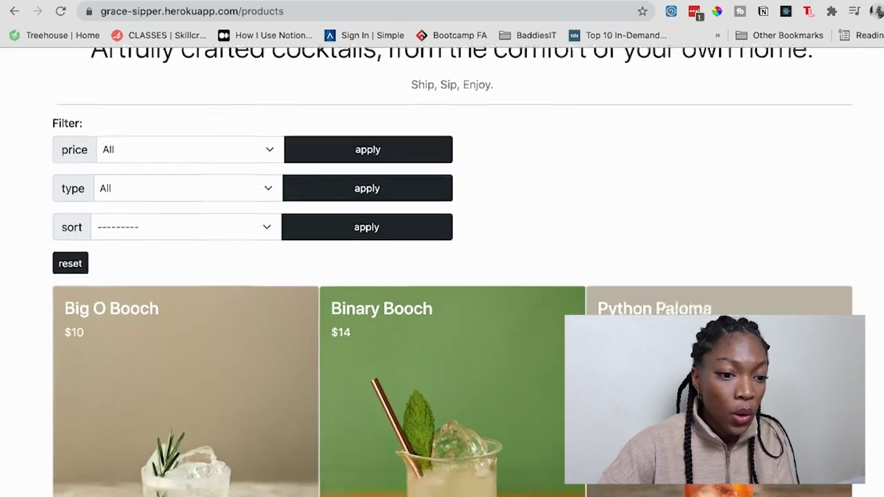
scroll(452, 272, down, 13)
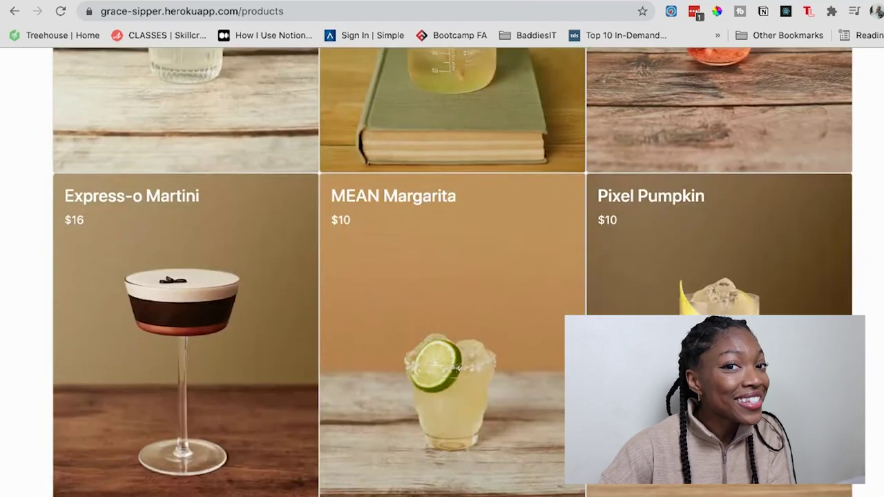
scroll(452, 272, down, 1)
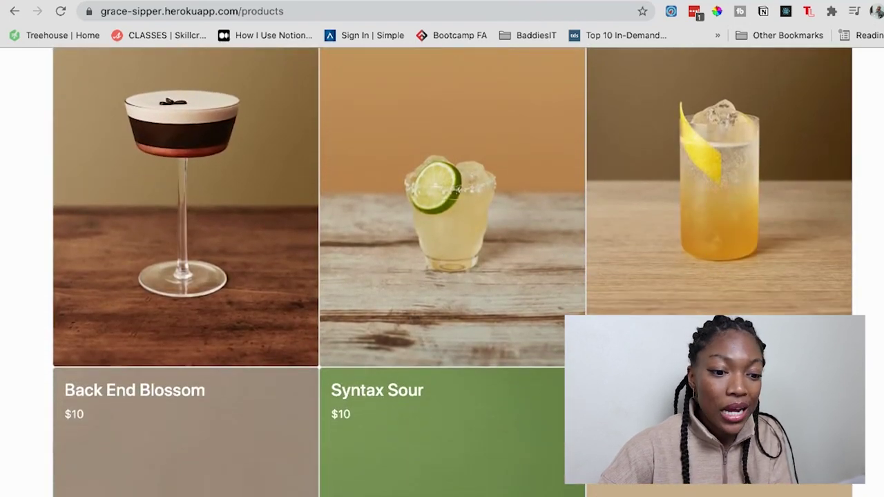
scroll(452, 272, down, 5)
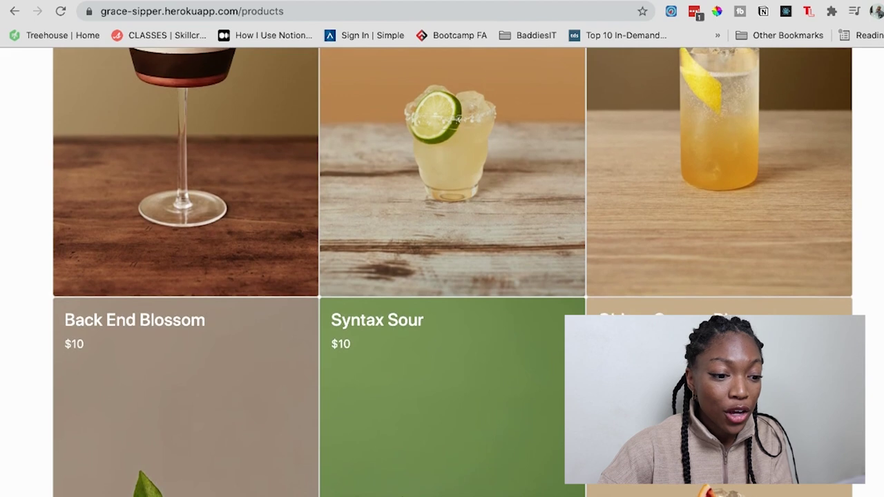
scroll(452, 272, down, 9)
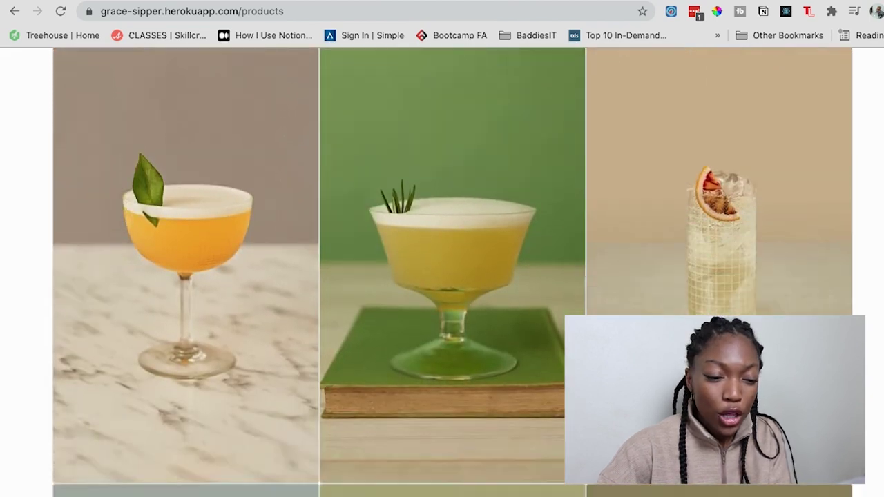
scroll(452, 272, up, 20)
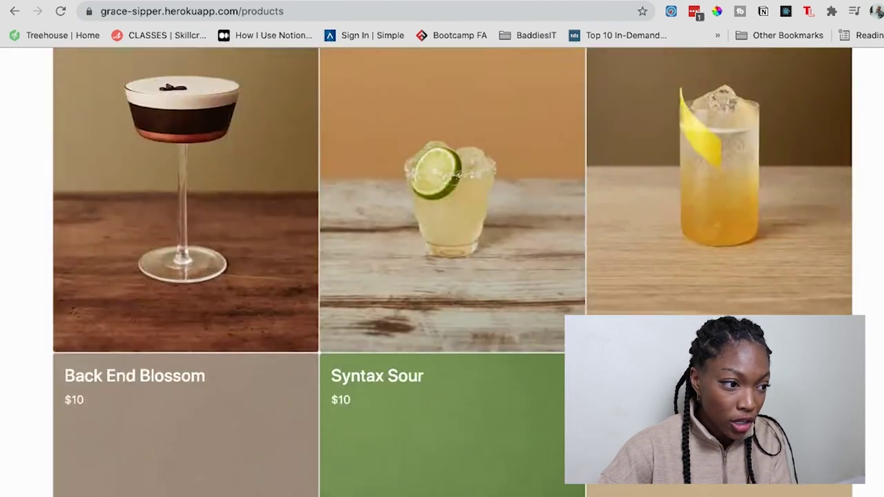
scroll(452, 272, up, 6)
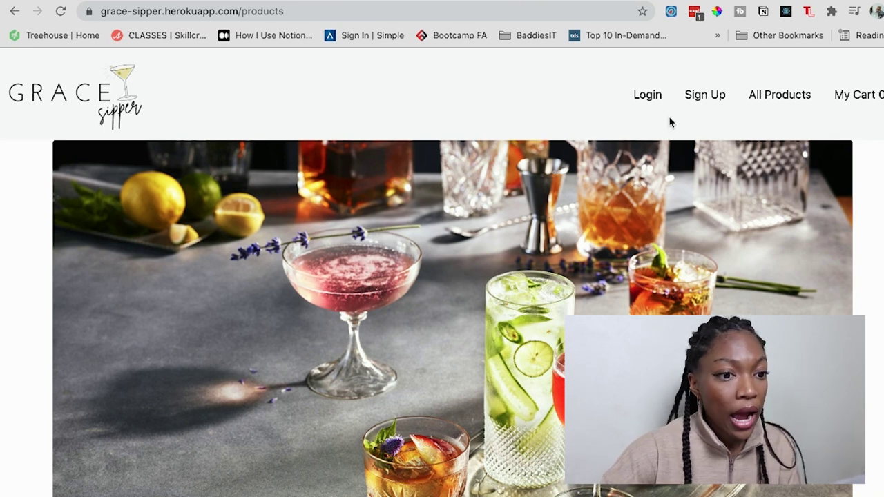
Step: Sign in with the saved admin credentials and go back to All Products
scroll(649, 198, down, 2)
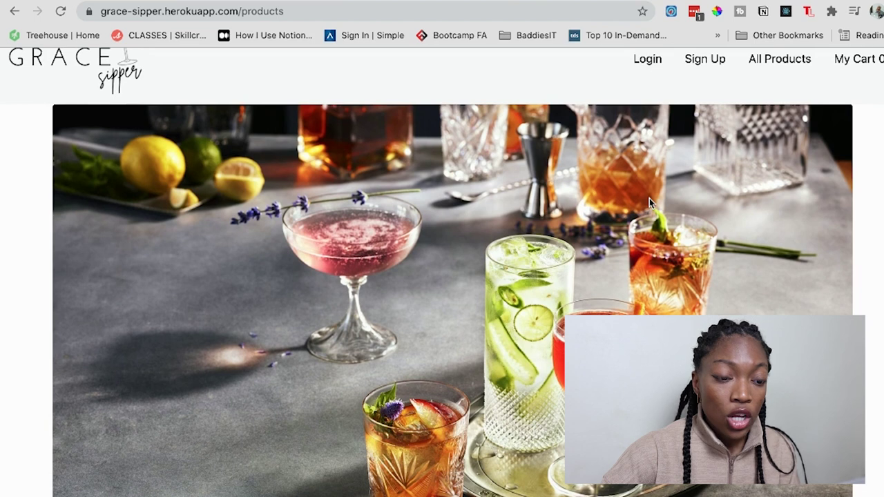
scroll(649, 198, up, 2)
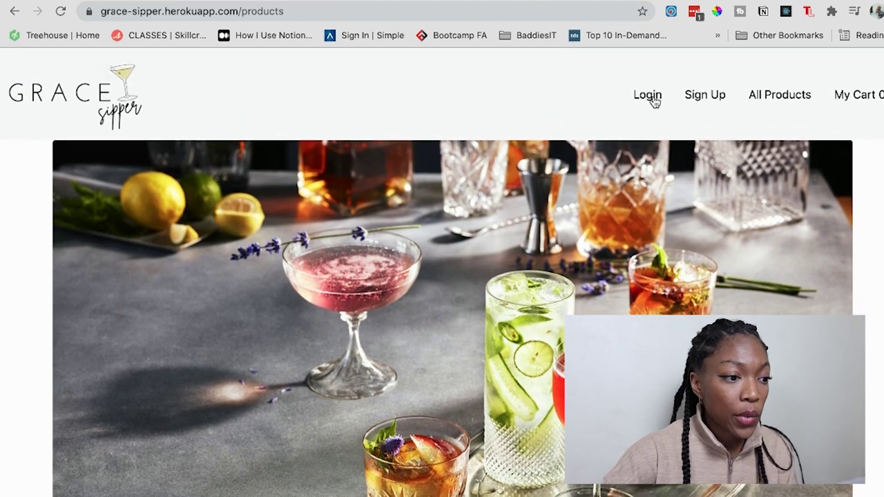
click(653, 101)
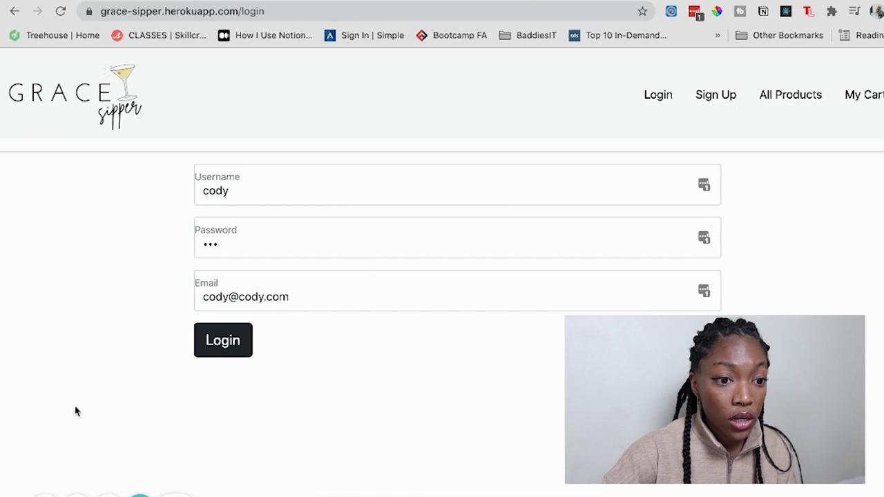
click(243, 357)
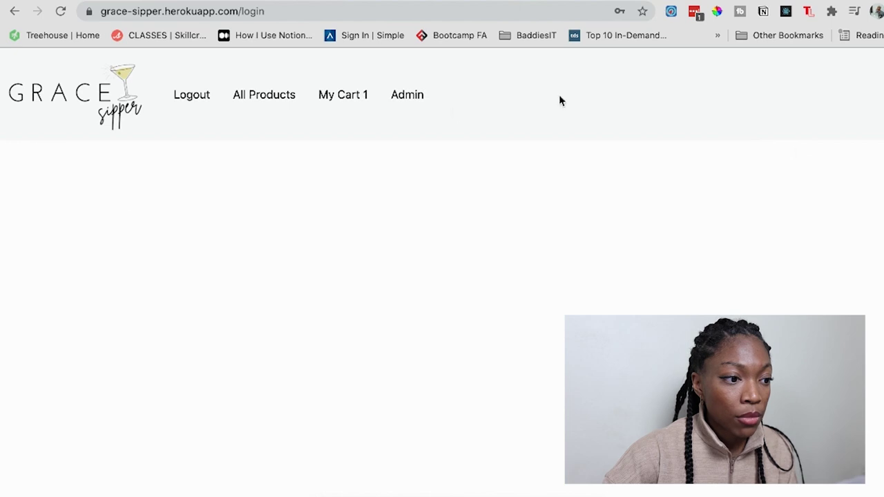
click(272, 100)
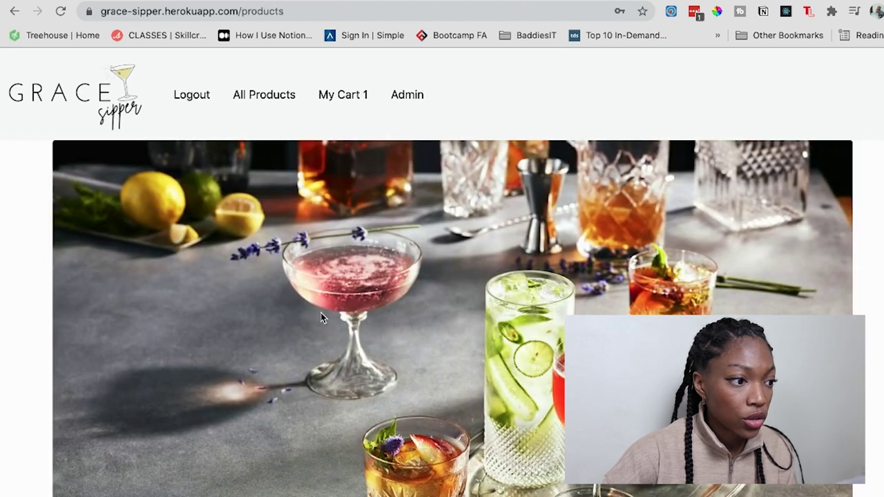
Step: Filter the catalogue to Over $10, leaving type at All and sort unchanged
scroll(322, 316, down, 10)
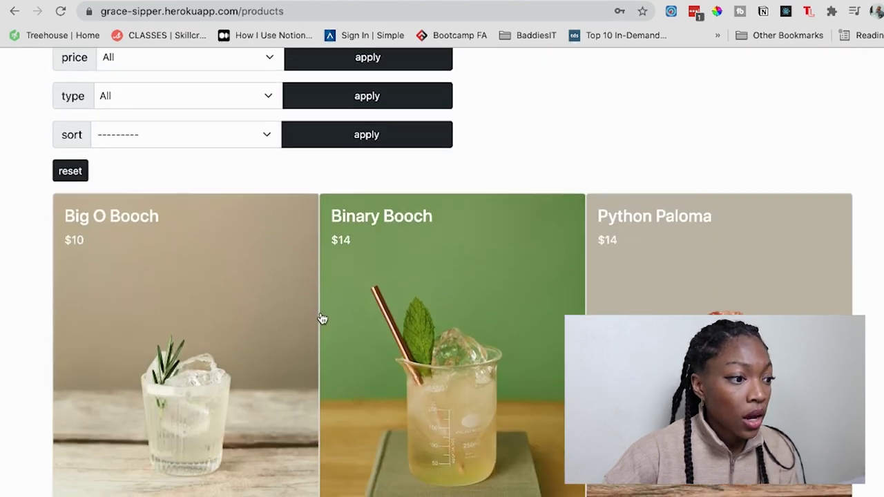
scroll(321, 317, up, 3)
click(270, 187)
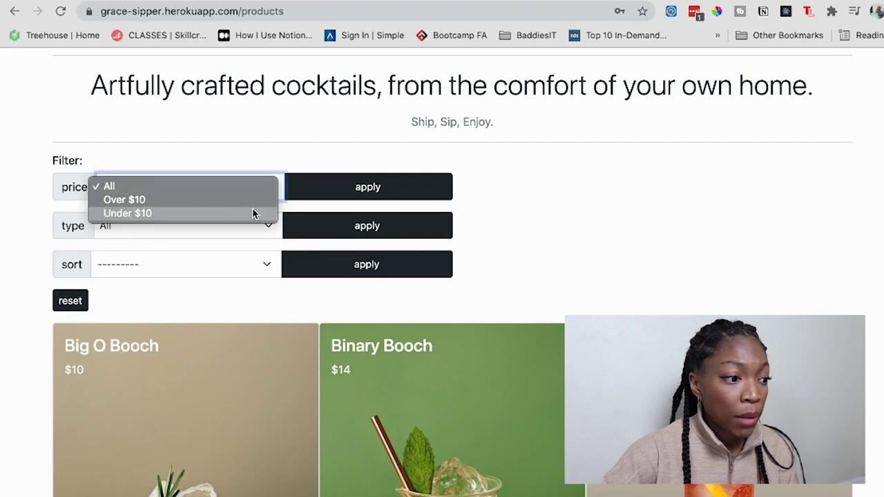
click(251, 202)
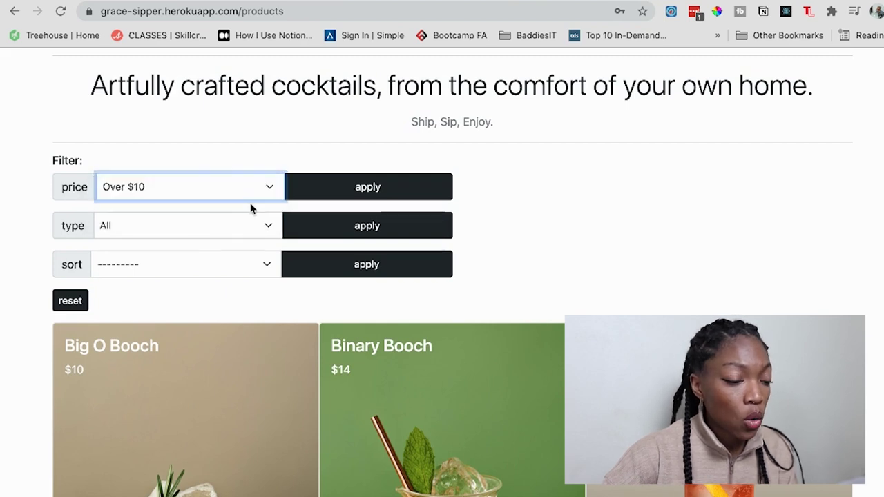
click(201, 226)
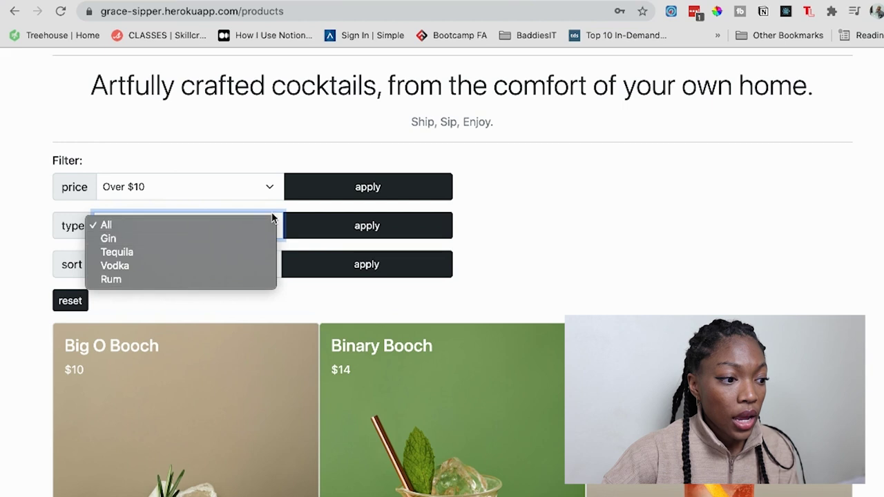
click(279, 296)
click(264, 265)
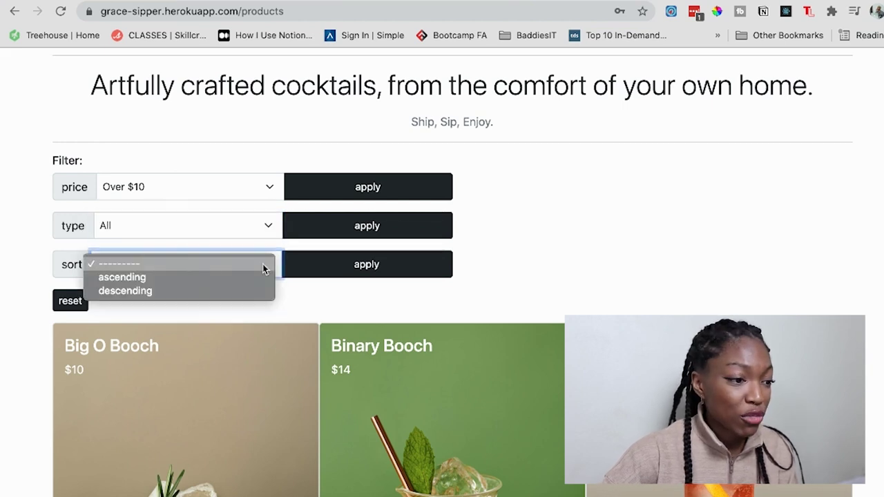
click(450, 321)
click(370, 183)
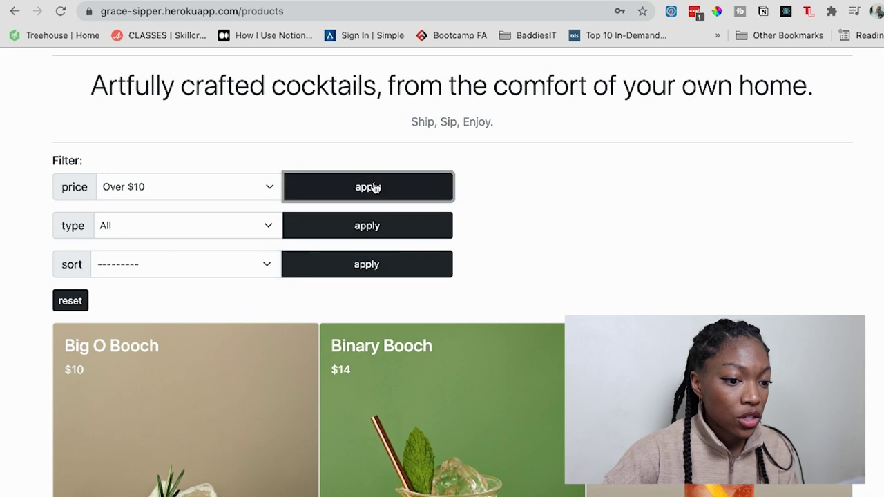
Step: Review the Over $10 results, then switch the price filter to Under $10
scroll(380, 311, down, 3)
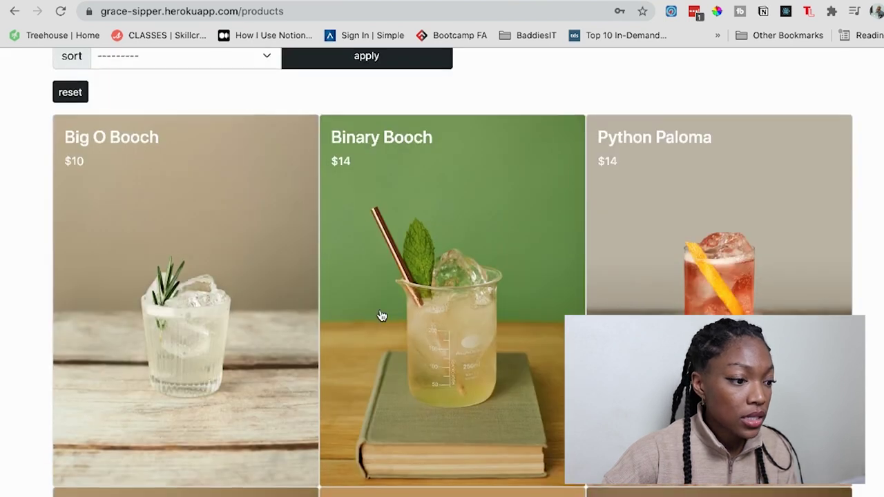
scroll(382, 315, down, 2)
scroll(382, 316, down, 4)
scroll(382, 316, up, 10)
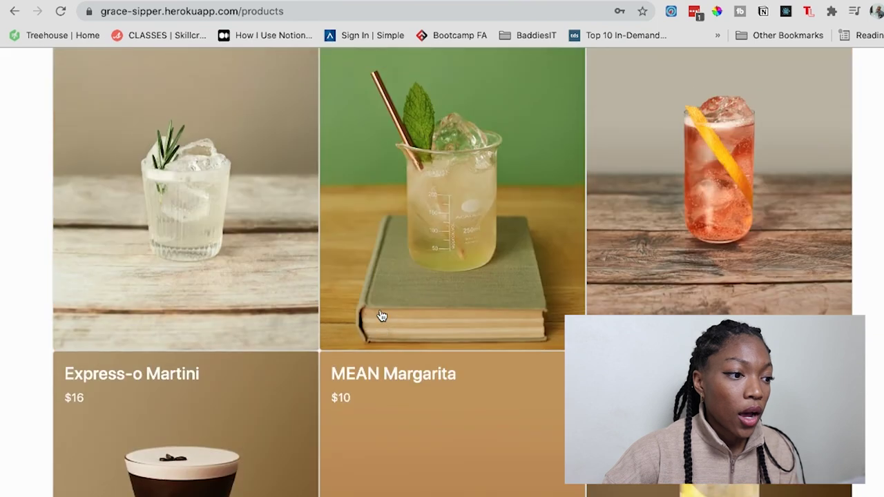
scroll(382, 315, down, 4)
scroll(382, 316, down, 2)
scroll(256, 191, up, 1)
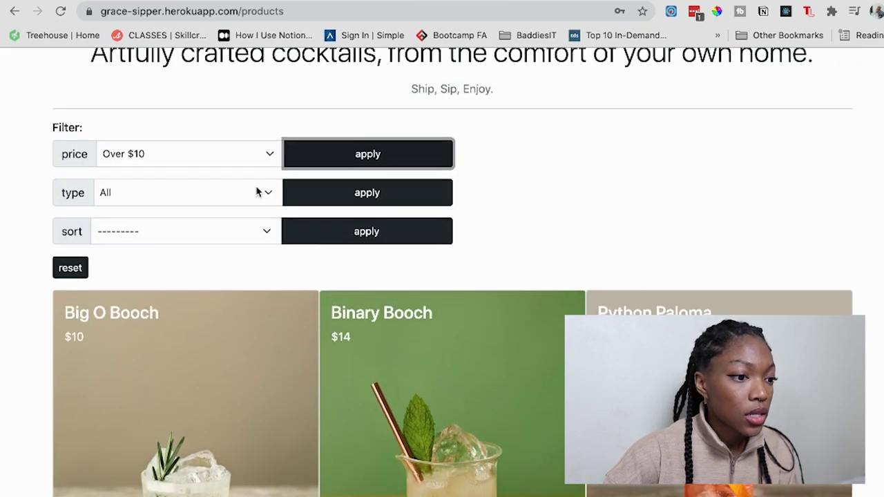
click(228, 156)
click(224, 167)
click(395, 161)
Step: Browse the Under $10 results and open the Camel Case coldBrew product page
scroll(405, 415, down, 5)
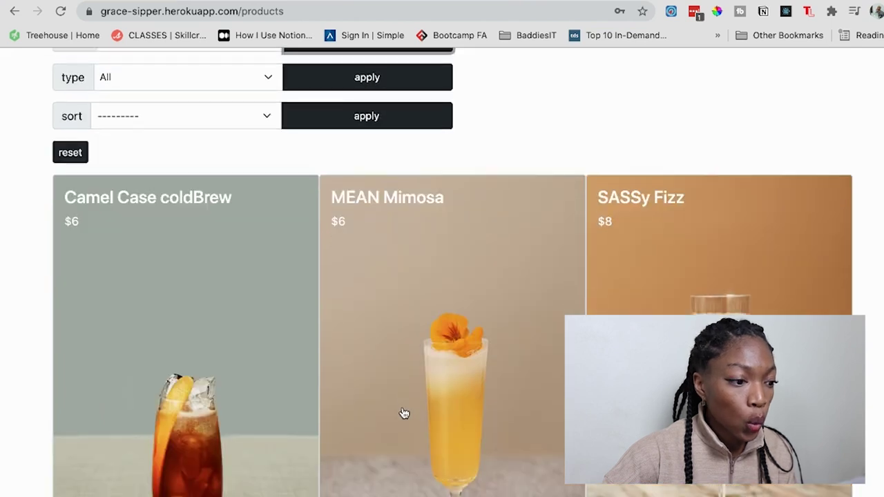
scroll(404, 413, up, 8)
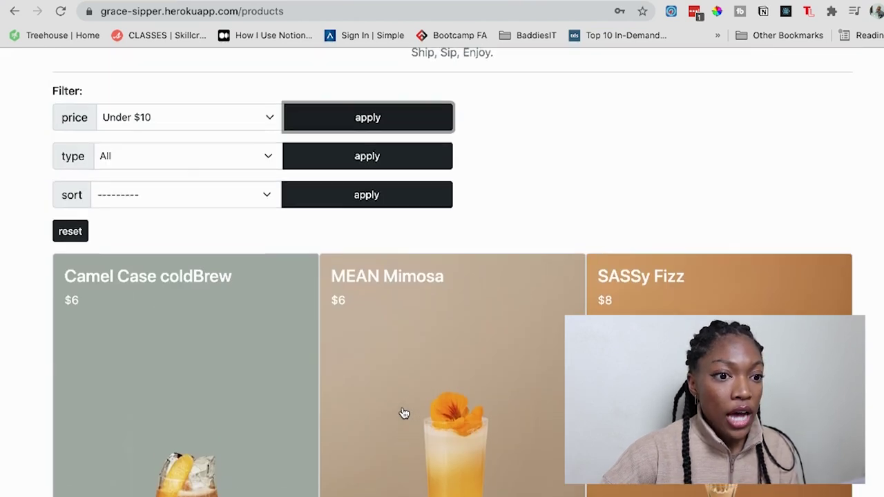
scroll(404, 413, up, 6)
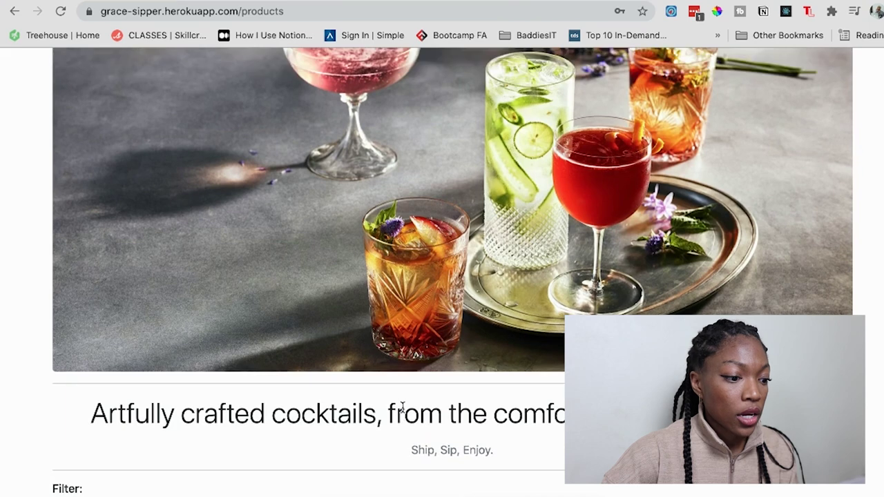
scroll(483, 207, down, 10)
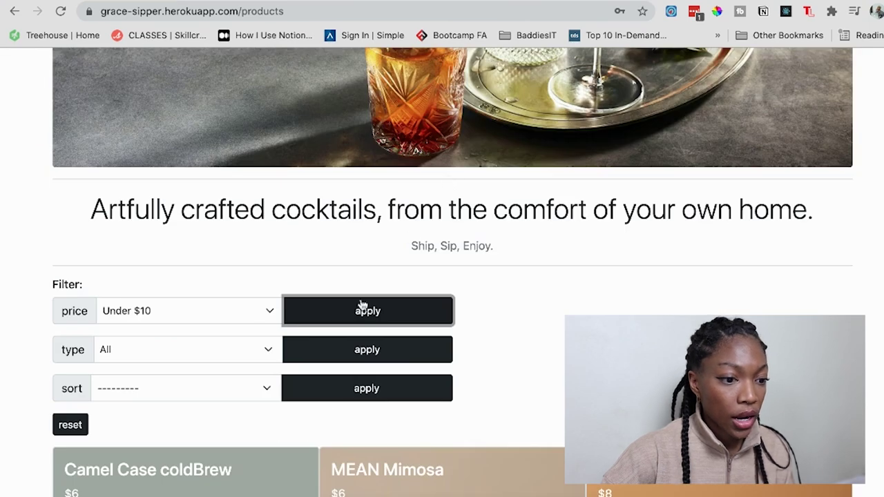
click(198, 473)
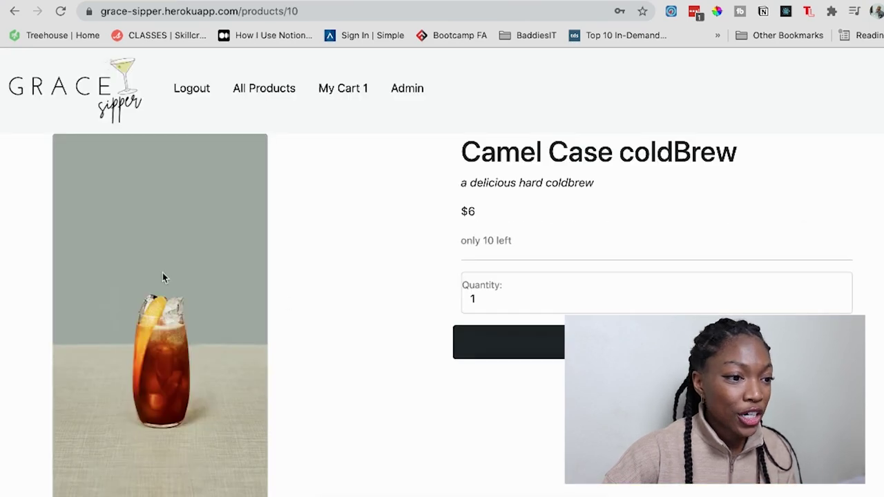
Step: Add Camel Case coldBrew to the cart, remove Binary Booch, and raise coldBrew to 3
click(607, 342)
click(356, 90)
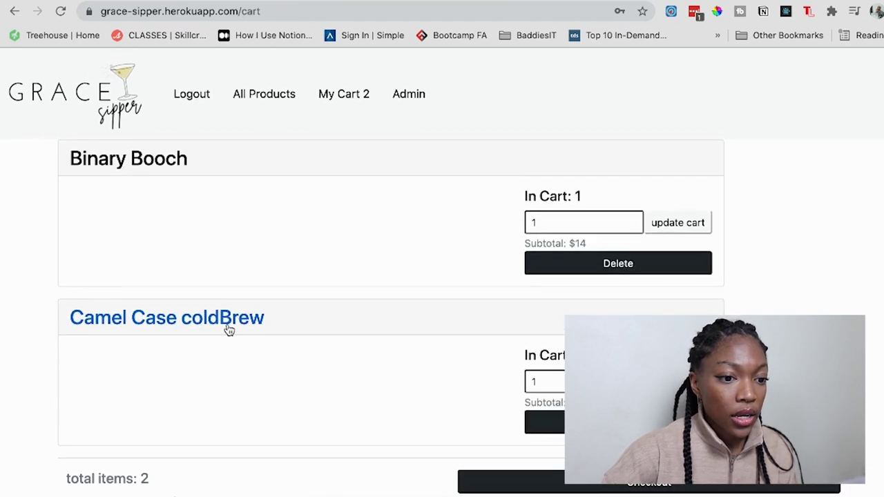
click(627, 225)
key(BackSpace)
text(4)
click(696, 230)
click(668, 268)
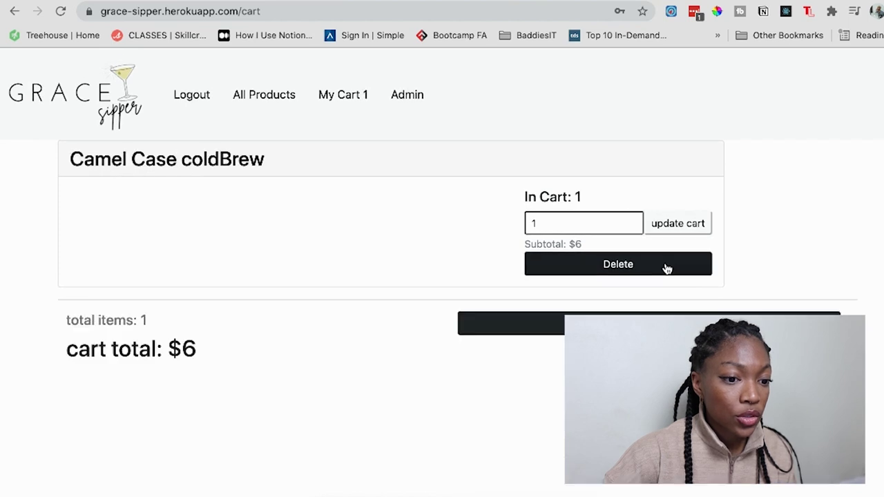
click(631, 218)
click(631, 219)
click(673, 223)
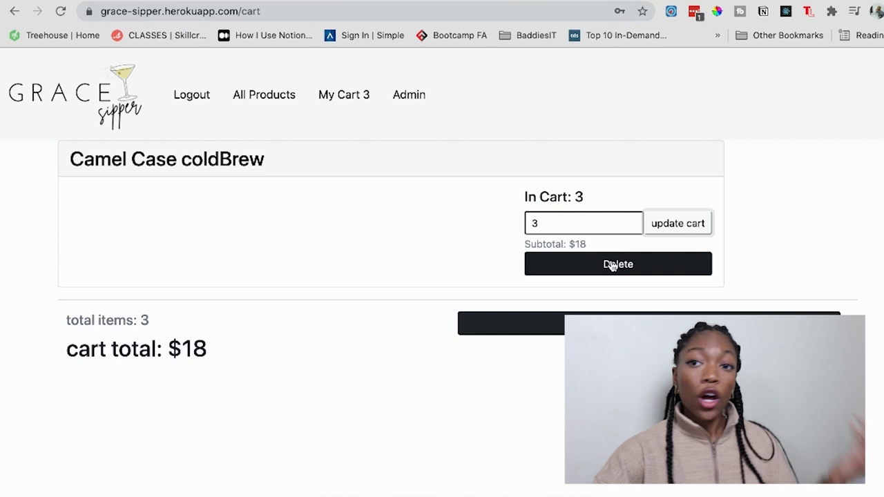
Step: View the admin list of registered users
click(408, 97)
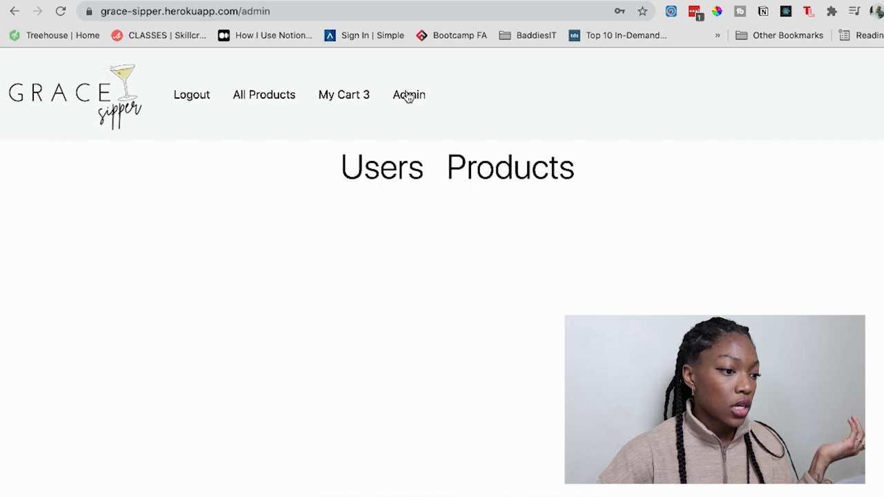
click(406, 155)
scroll(329, 326, down, 1)
scroll(330, 325, down, 5)
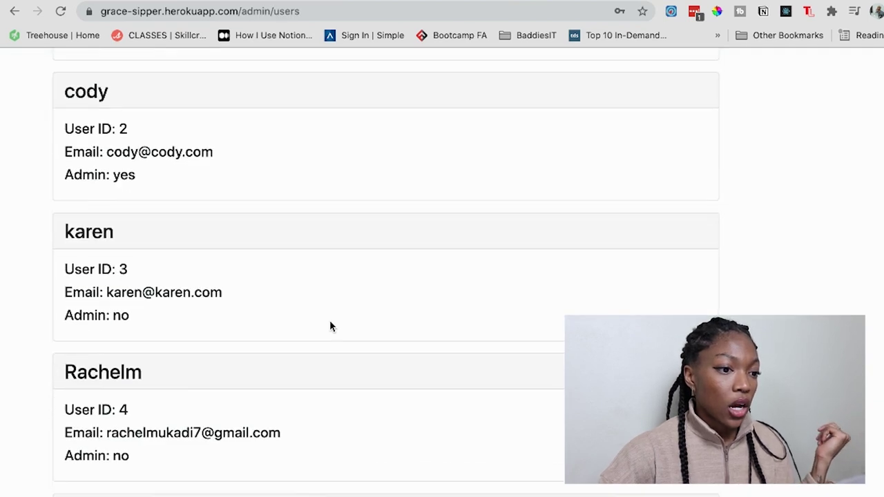
scroll(329, 326, up, 6)
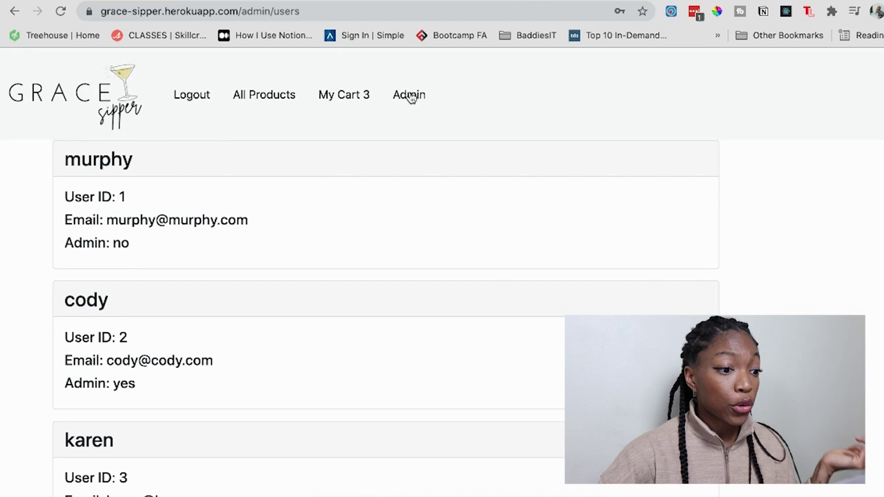
click(408, 96)
Step: Open Admin > Products and go through the Add A New Cocktail form fields
click(513, 160)
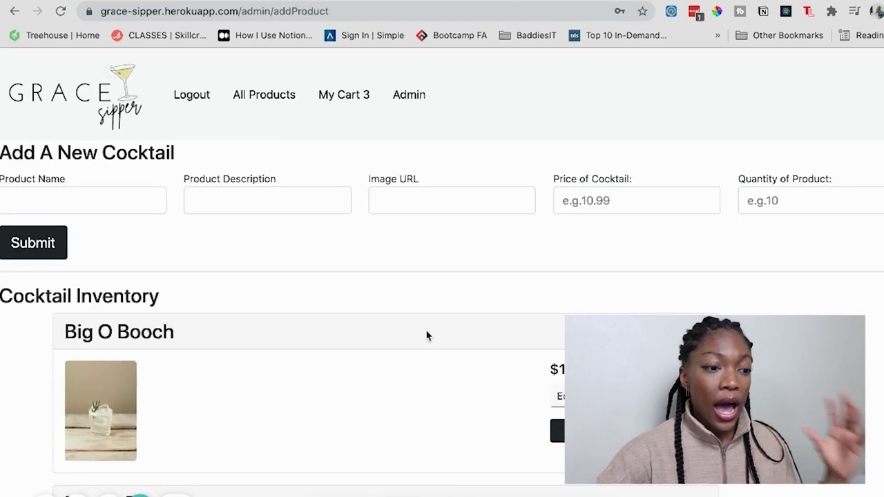
scroll(410, 356, down, 8)
scroll(409, 356, up, 9)
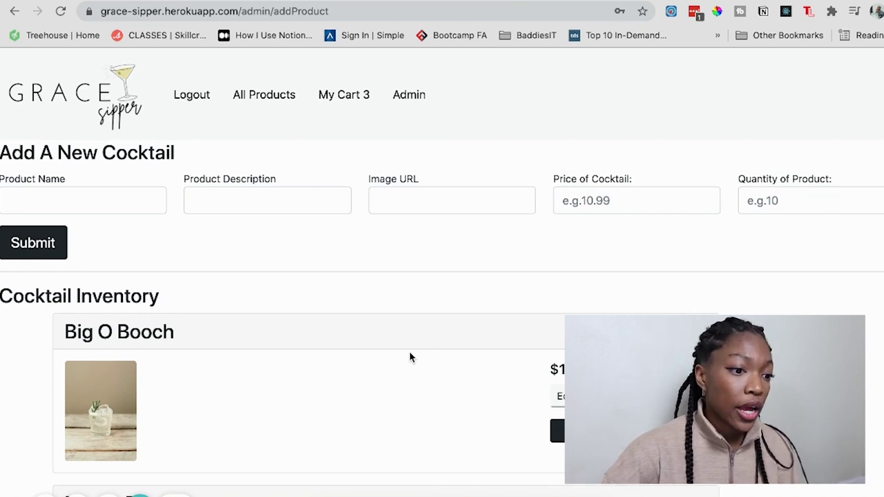
click(95, 206)
click(308, 192)
click(466, 215)
click(465, 202)
click(676, 202)
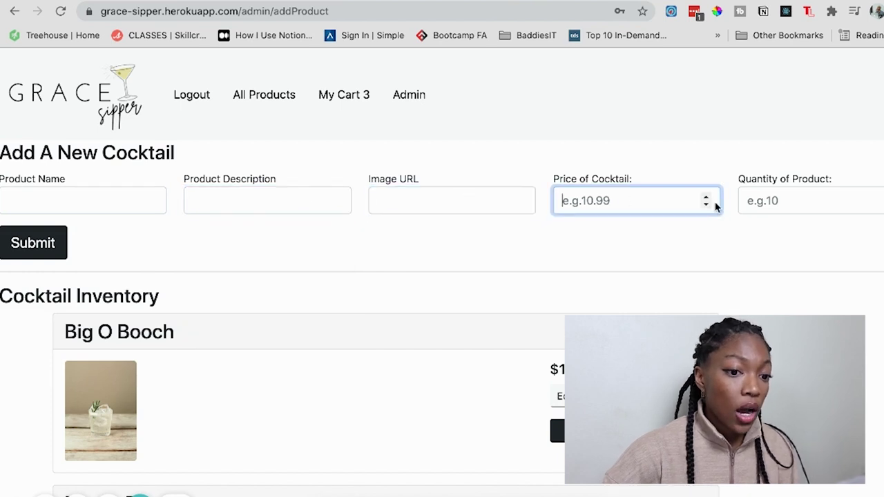
click(832, 201)
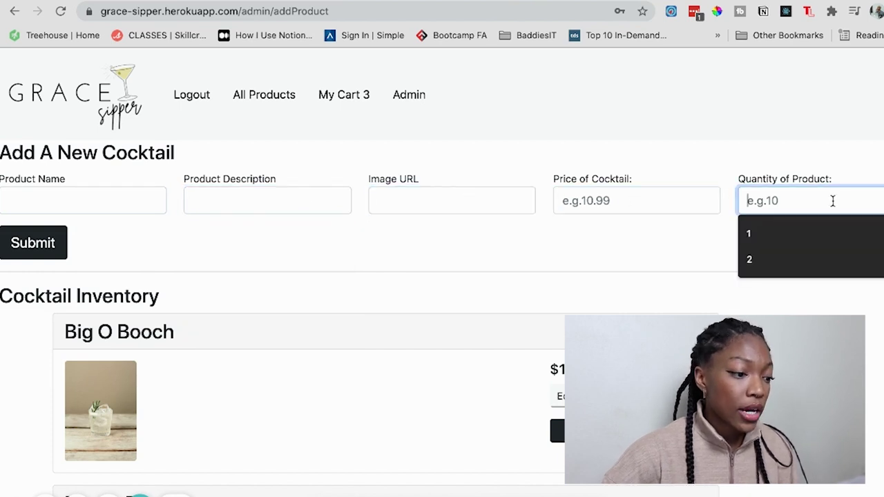
click(658, 200)
Step: View the Edit Cocktail form for Big O Booch, then return to Cocktail Inventory
scroll(414, 235, down, 5)
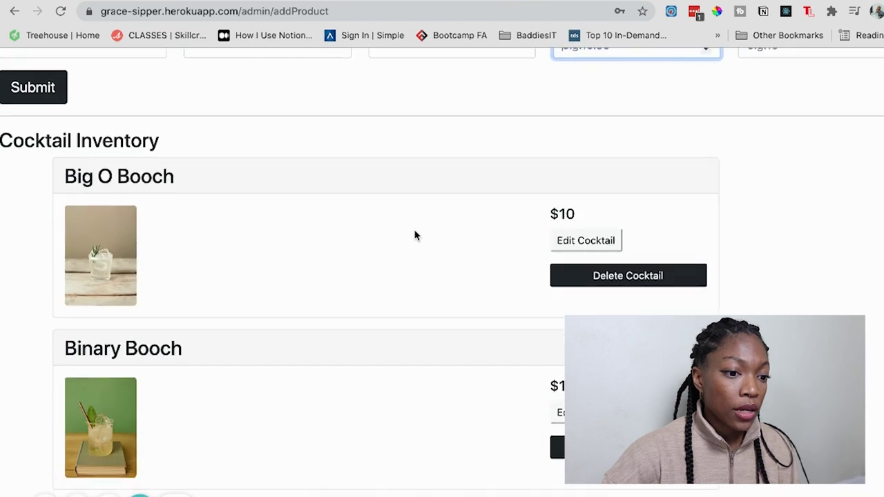
click(597, 246)
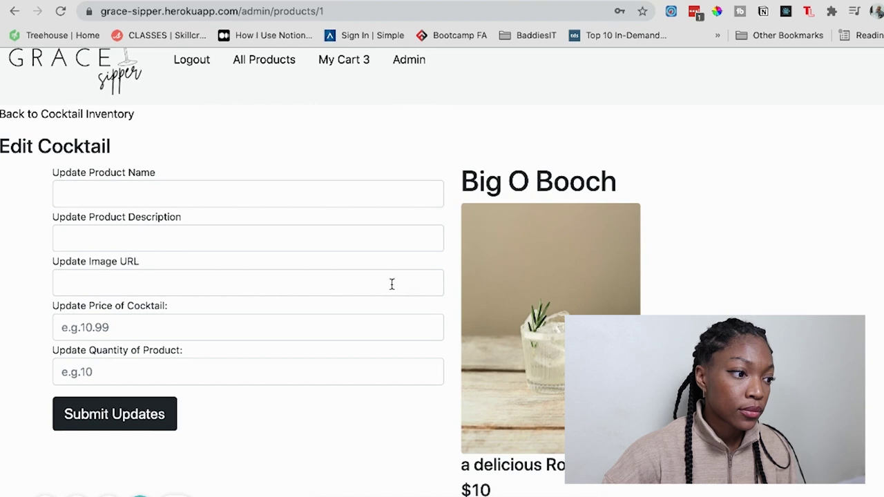
scroll(391, 284, up, 1)
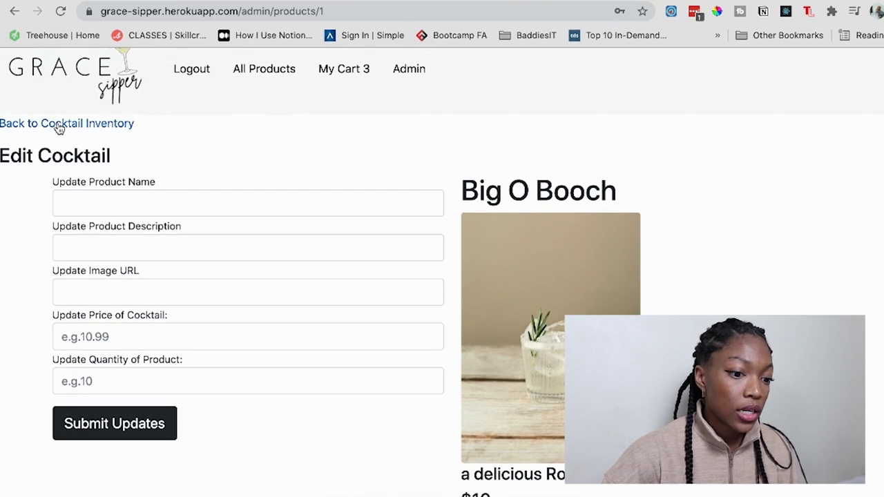
click(32, 124)
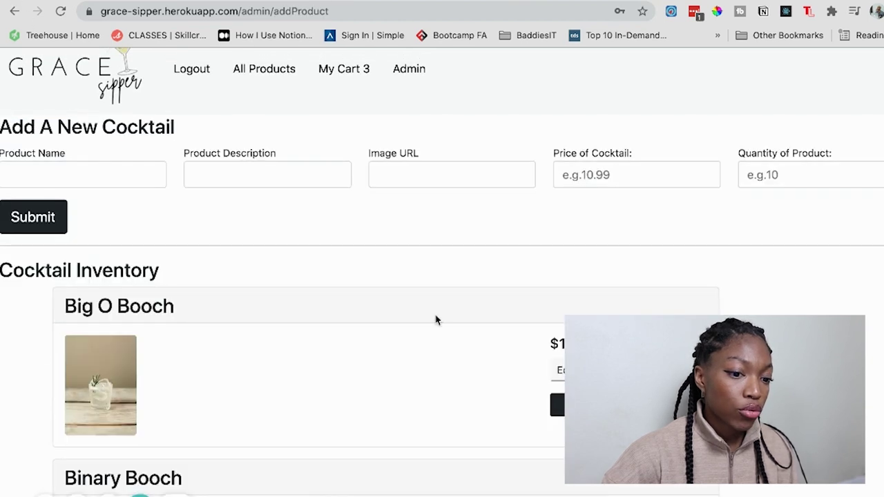
scroll(415, 307, down, 1)
scroll(435, 320, down, 20)
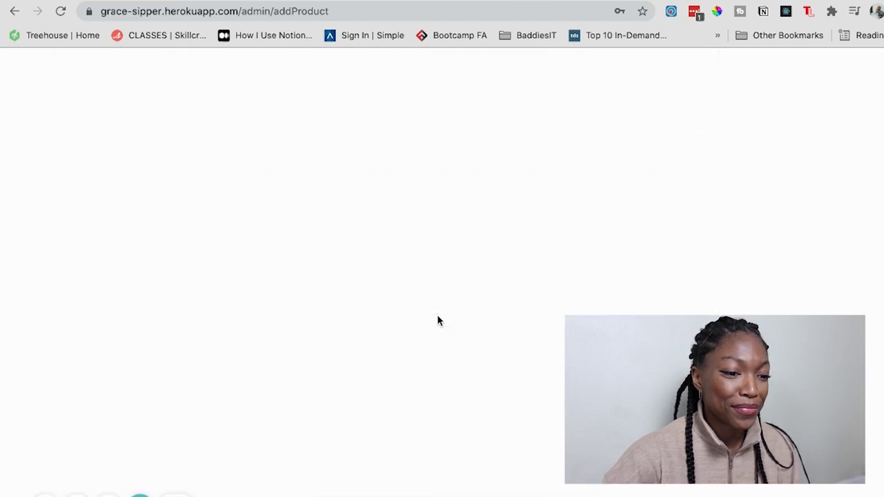
scroll(437, 320, down, 20)
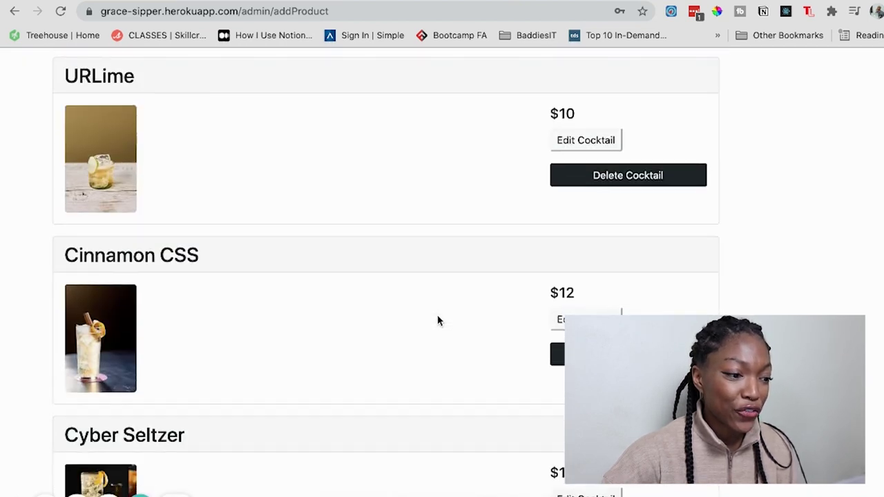
scroll(437, 320, up, 2)
scroll(438, 320, down, 2)
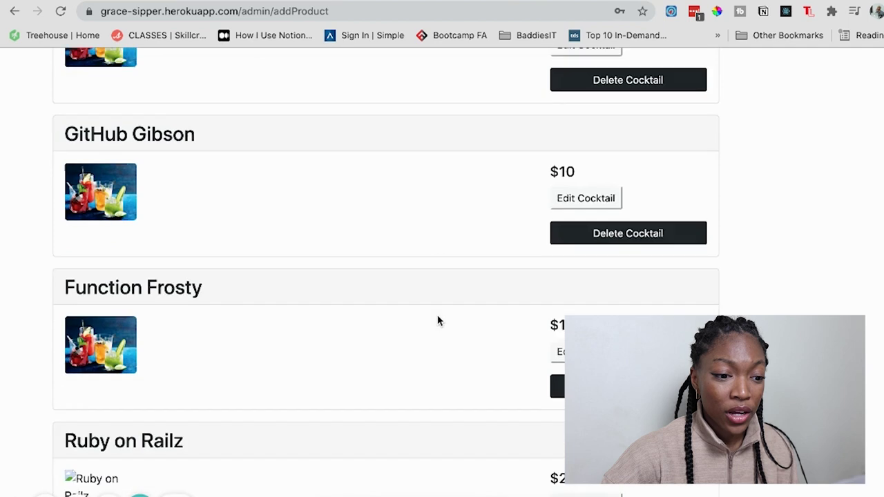
scroll(437, 319, up, 1)
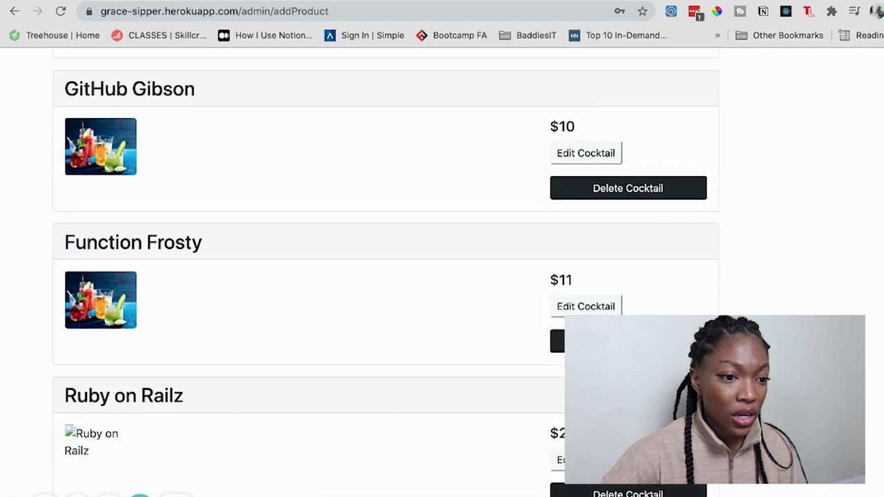
scroll(385, 277, up, 2)
scroll(653, 493, up, 15)
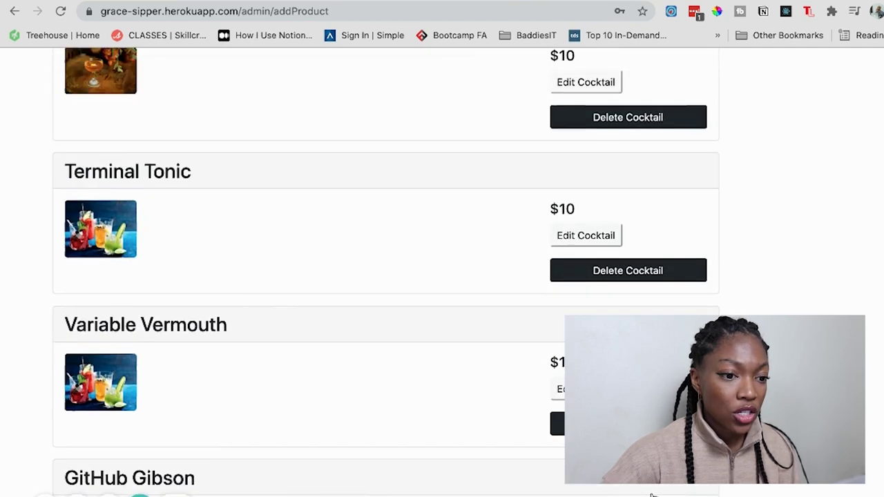
scroll(653, 493, up, 20)
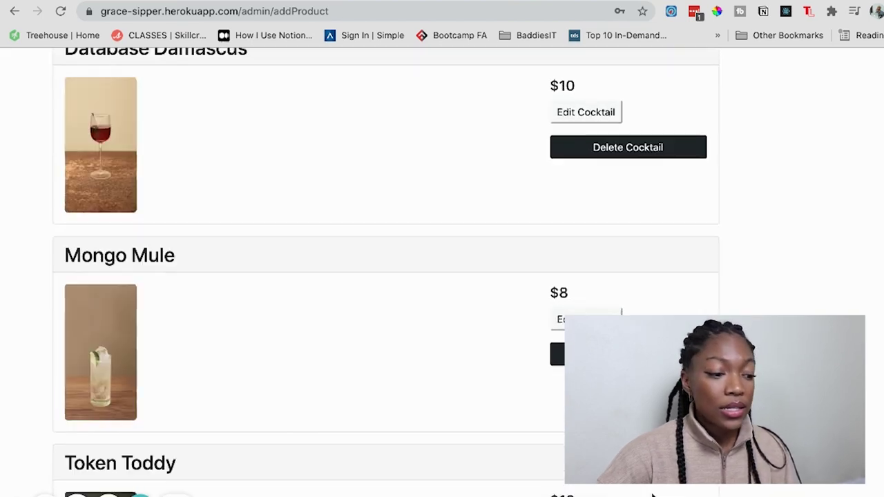
scroll(652, 493, up, 10)
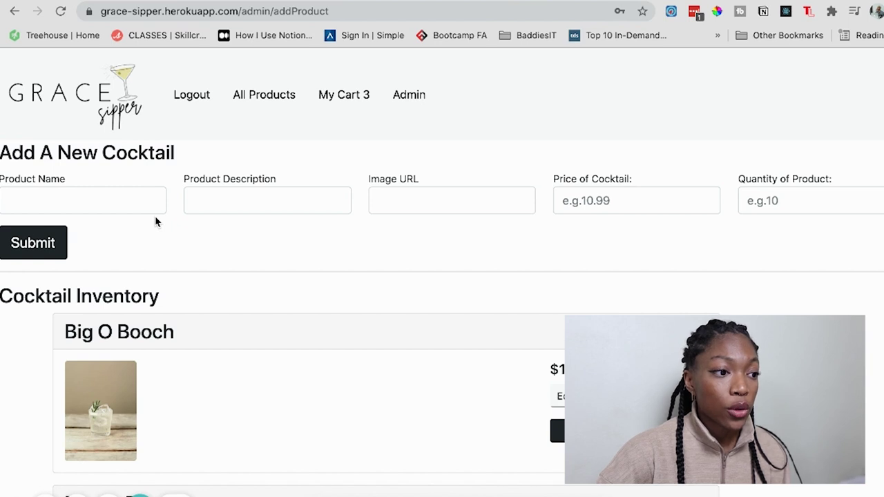
double_click(188, 11)
click(421, 253)
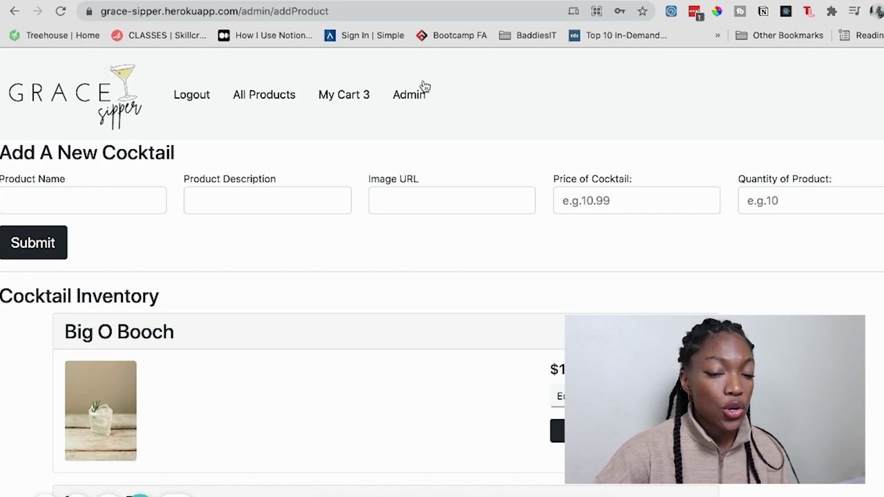
scroll(412, 189, down, 3)
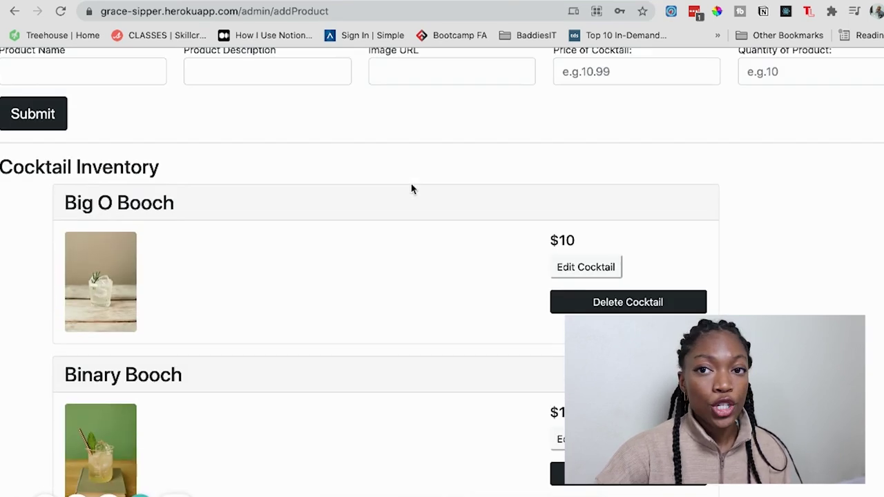
scroll(412, 189, up, 3)
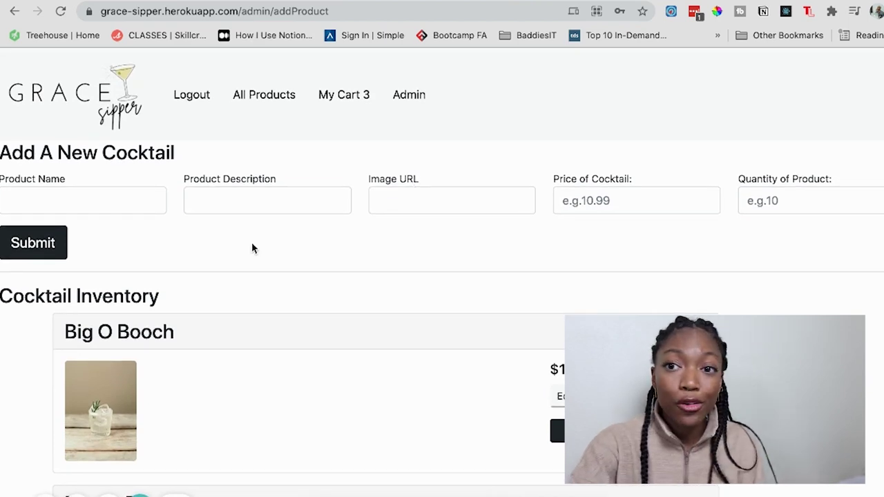
scroll(253, 248, down, 3)
scroll(252, 248, down, 2)
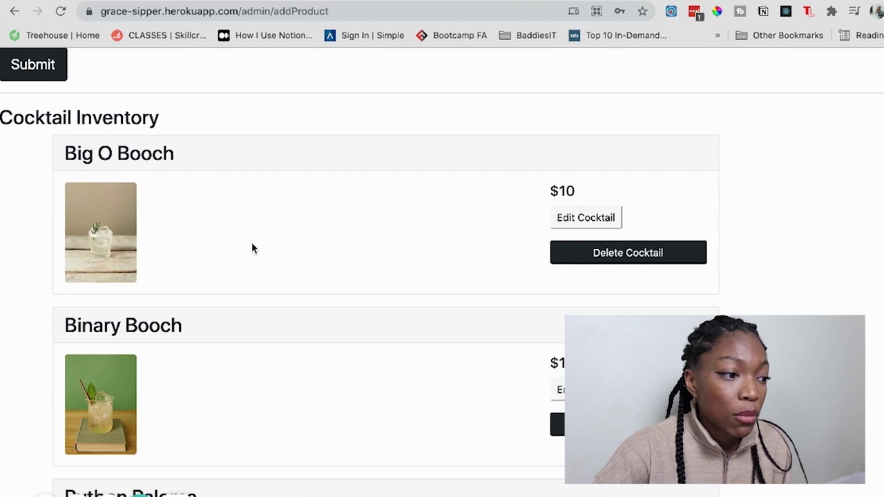
scroll(67, 291, down, 1)
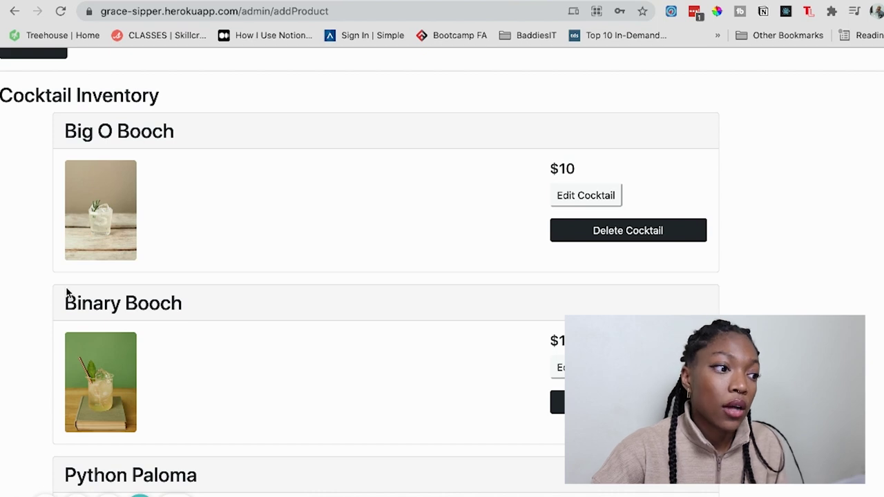
scroll(67, 291, up, 5)
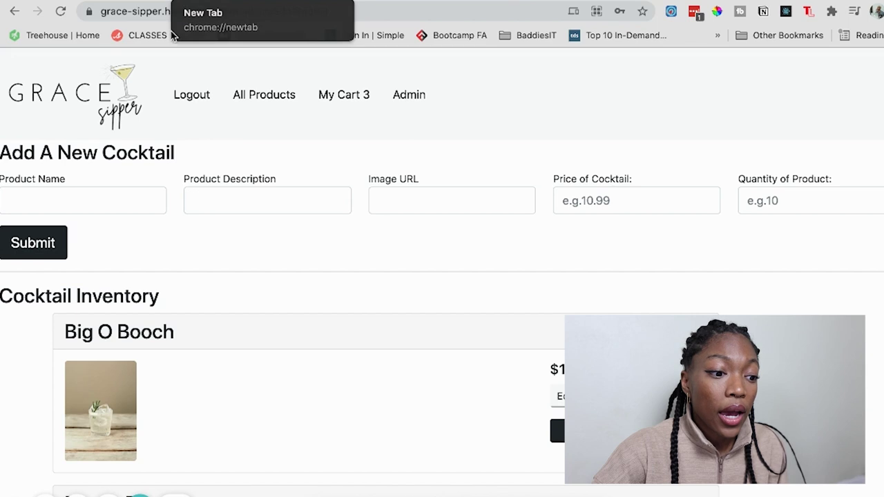
Step: Log out and scroll through the All Products cocktail cards as a visitor
click(200, 94)
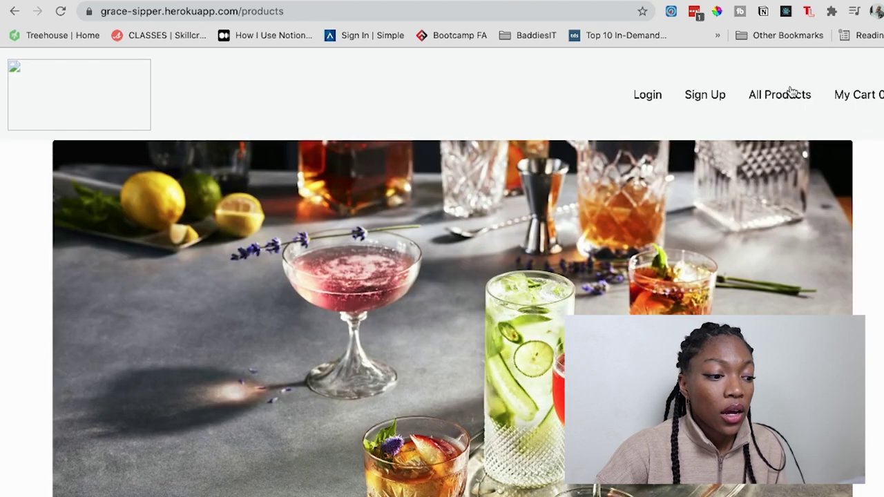
scroll(594, 293, down, 3)
scroll(594, 295, down, 6)
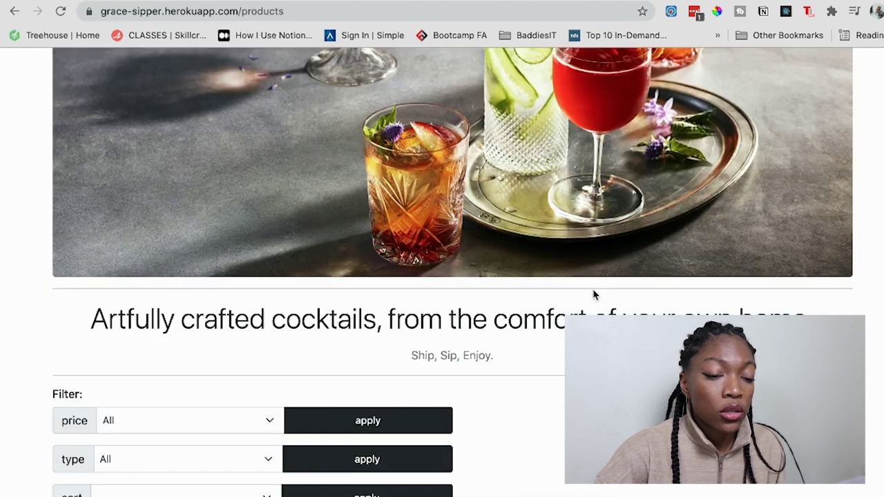
scroll(594, 295, down, 20)
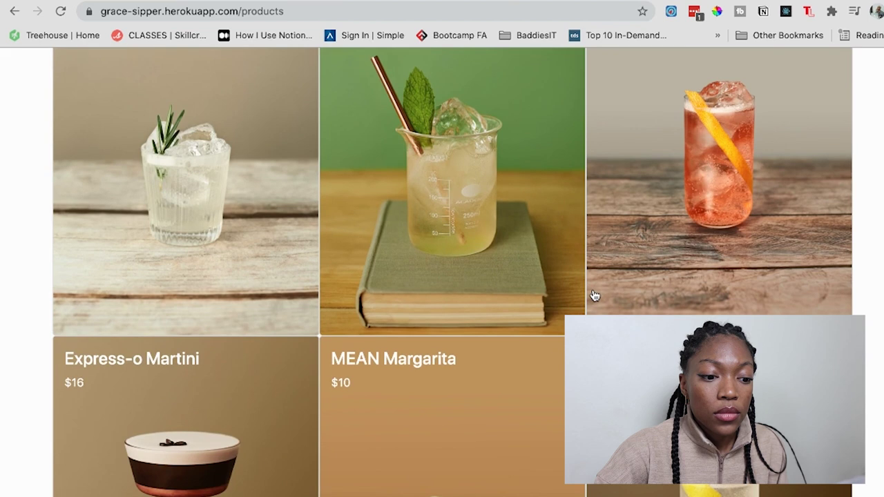
scroll(594, 296, down, 4)
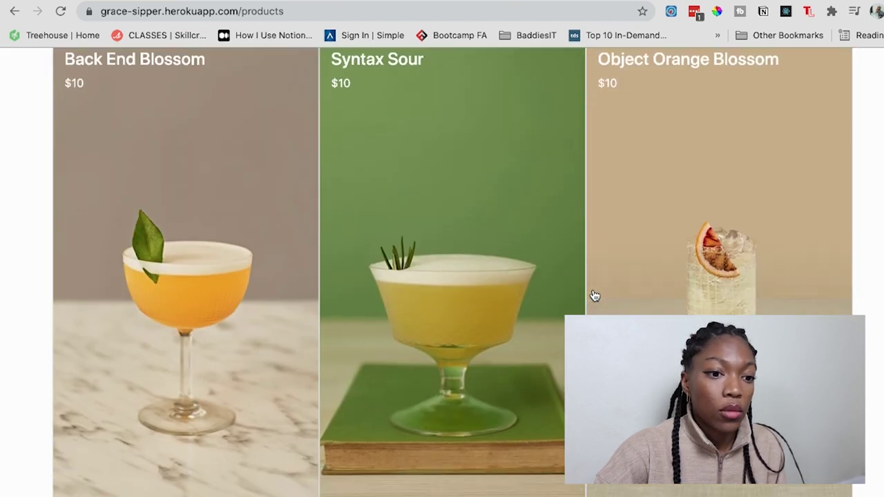